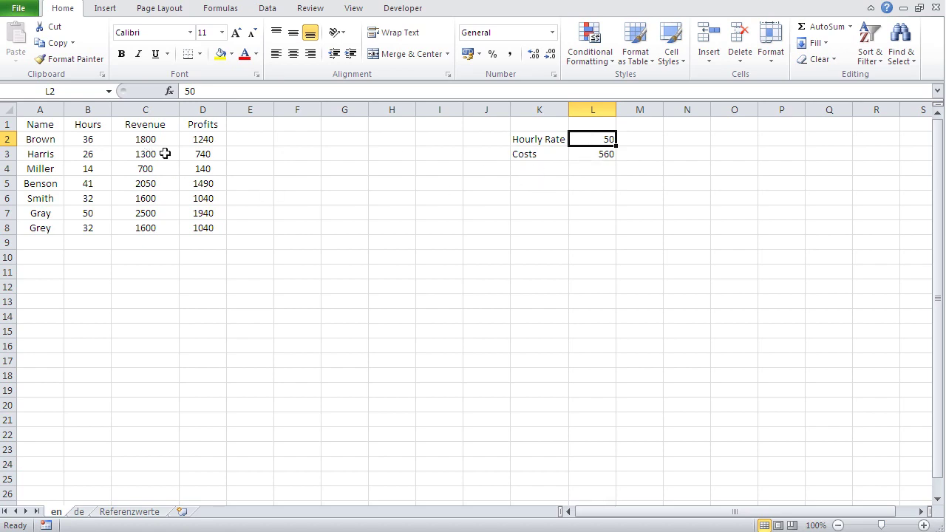
# Step: Inspect the Revenue formula in C2 and the hourly rate in L2 that it refers to
pyautogui.click(141, 140)
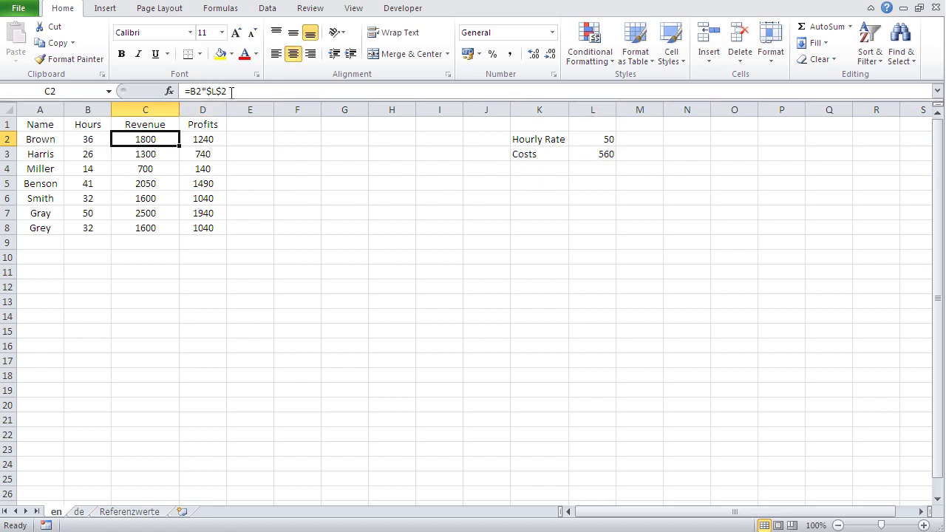
pyautogui.click(412, 195)
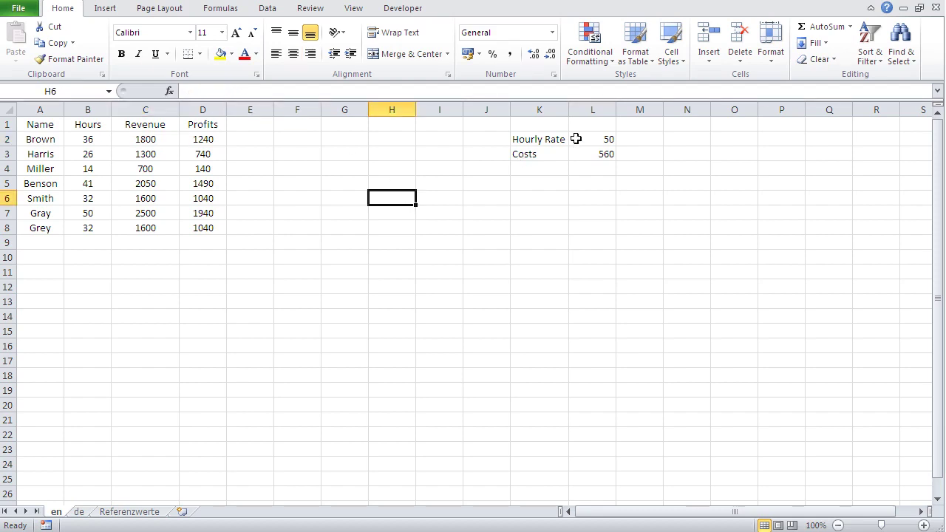
pyautogui.click(150, 139)
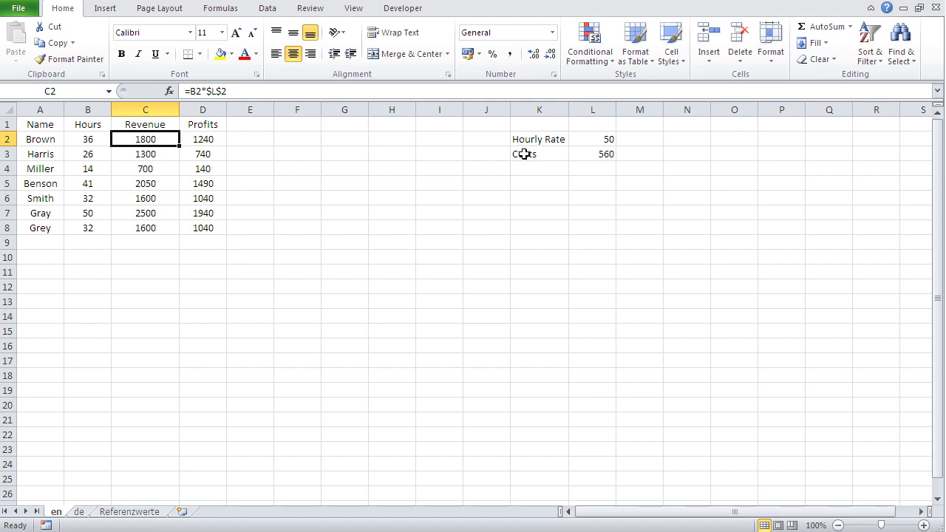
pyautogui.click(533, 185)
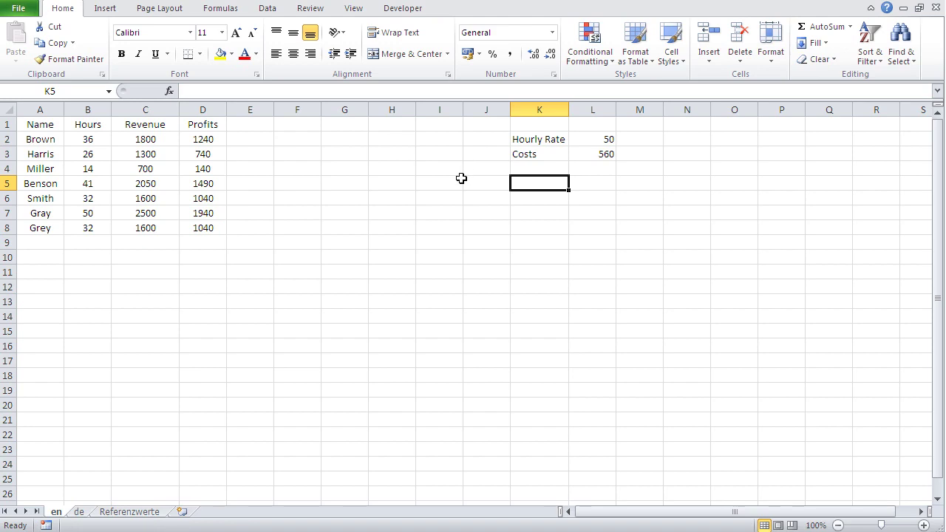
pyautogui.click(605, 141)
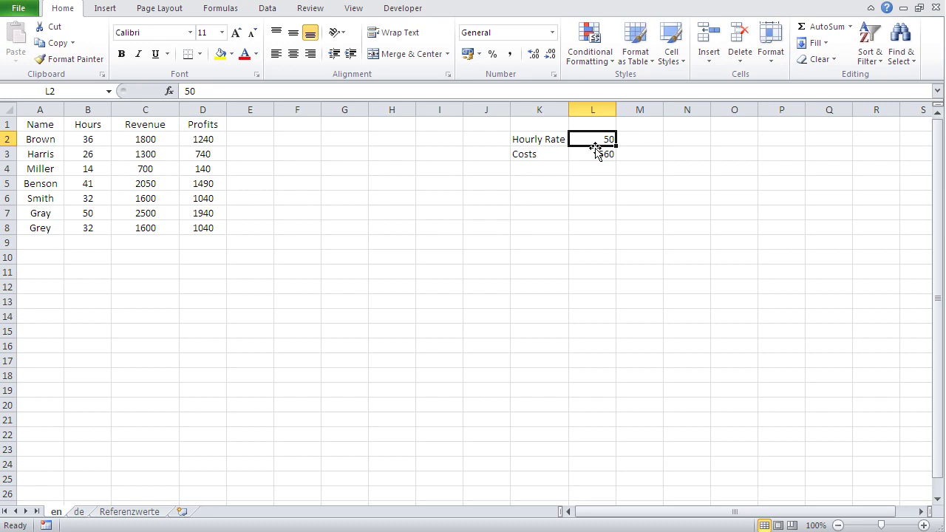
# Step: Clear the range J1:N8 that holds the Hourly Rate and Costs entries
pyautogui.click(531, 180)
pyautogui.moveTo(505, 124); pyautogui.dragTo(672, 228)
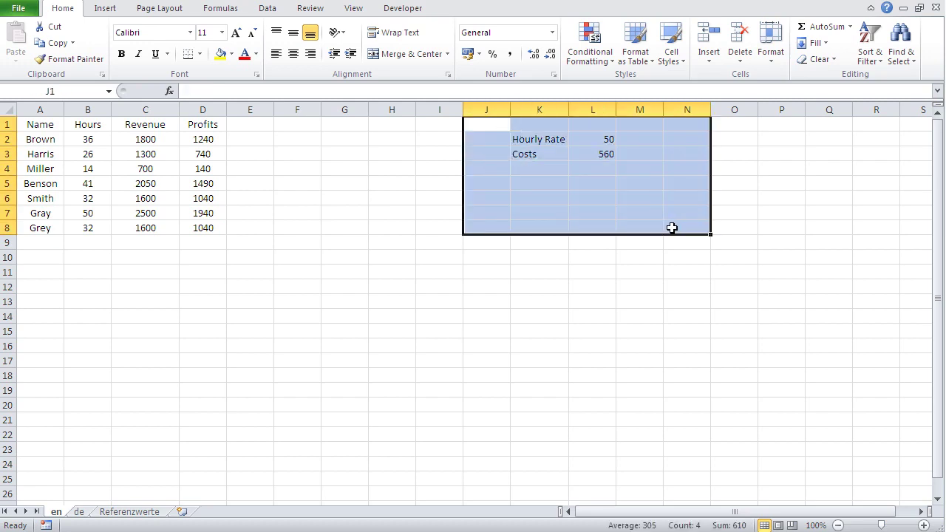
pyautogui.press('Delete')
pyautogui.click(405, 317)
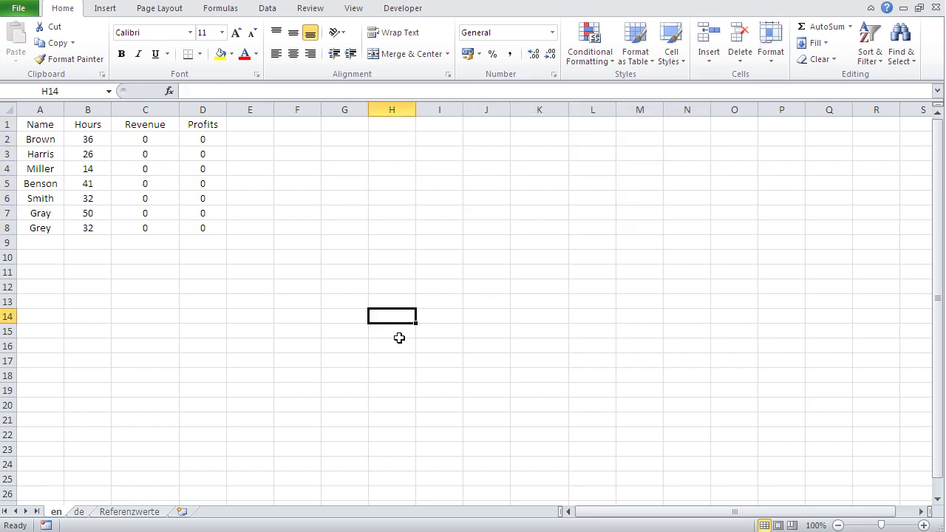
# Step: Add a new worksheet and name it "reference values"
pyautogui.click(182, 512)
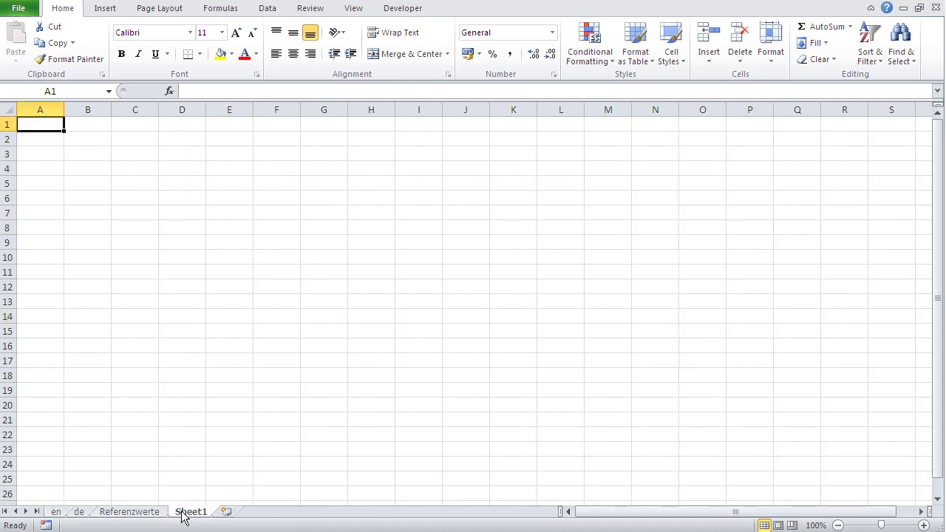
pyautogui.doubleClick(179, 512)
pyautogui.write('ref')
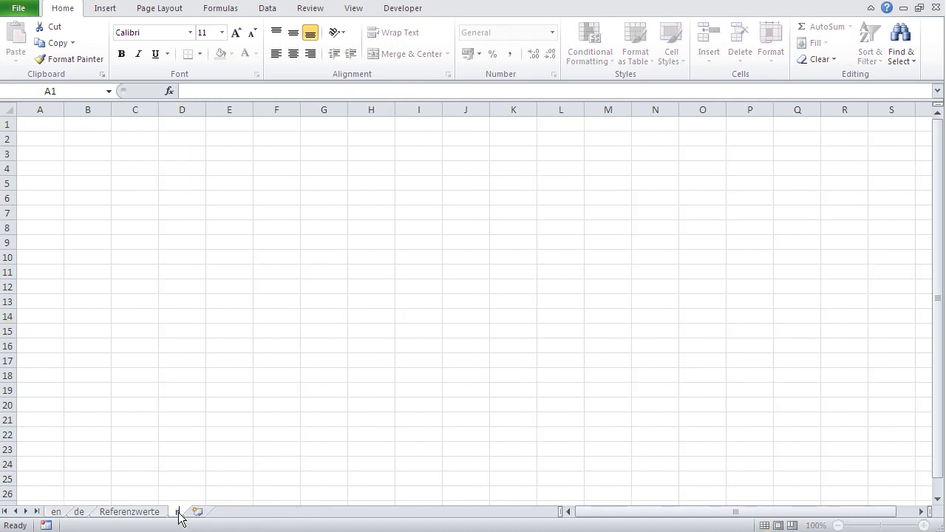
pyautogui.write('erences')
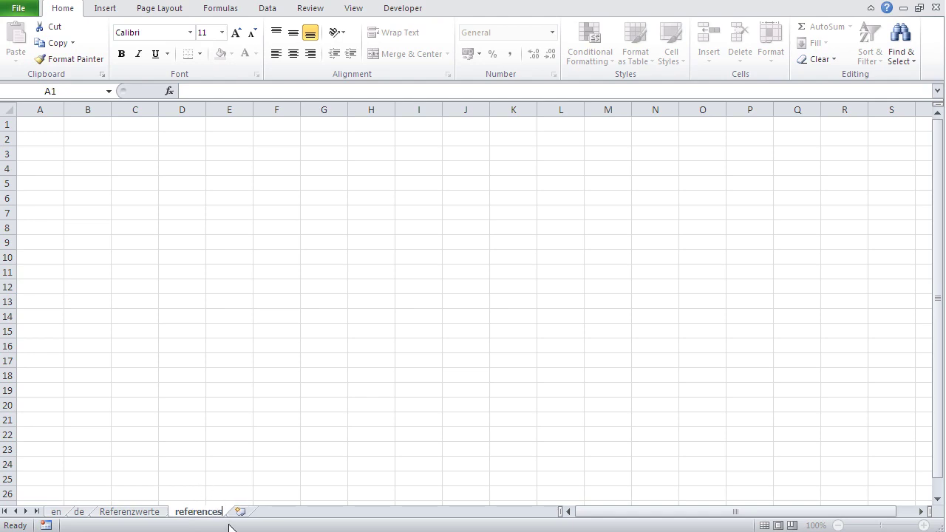
pyautogui.press('BackSpace')
pyautogui.write('values')
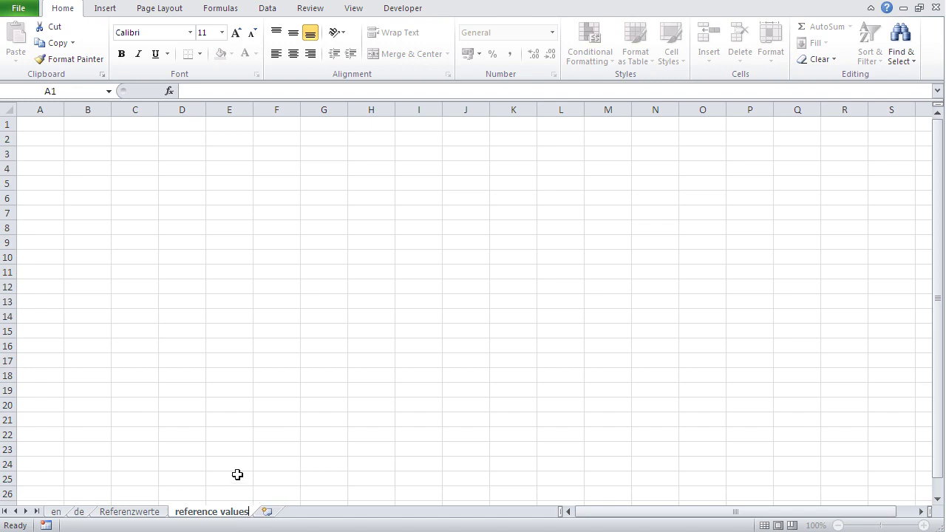
pyautogui.click(237, 475)
# Step: Enter the label "Hourly rate" in A1 with the value 50 in B1, and widen column A to fit the label
pyautogui.click(45, 126)
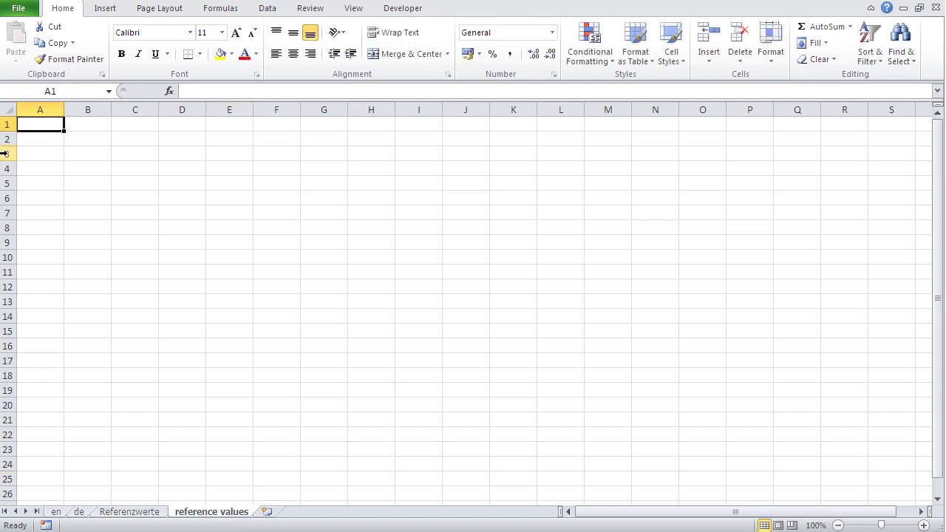
pyautogui.write('Hourly rate')
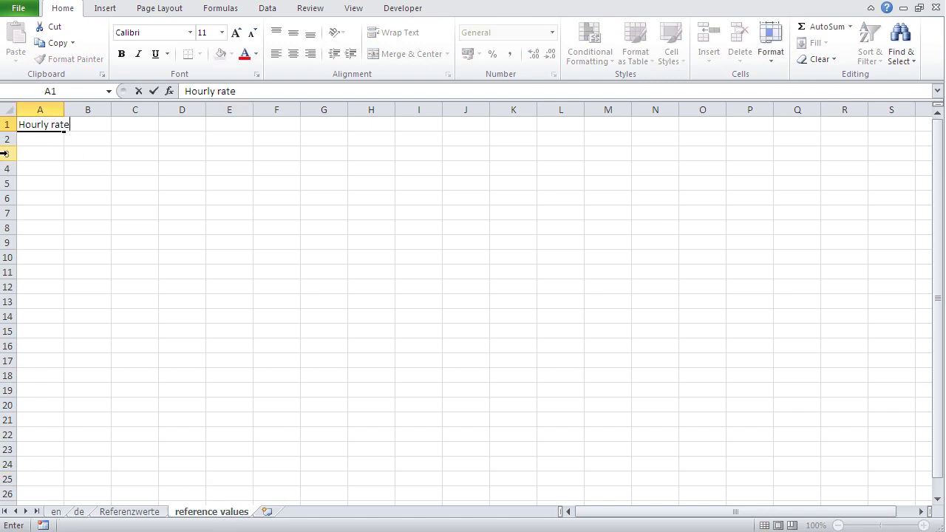
pyautogui.press('Tab')
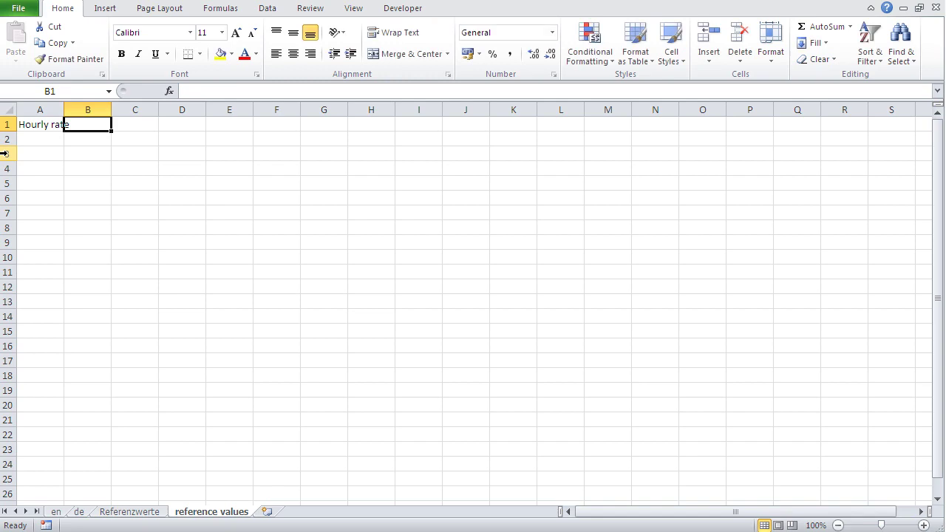
pyautogui.write('50')
pyautogui.press('Return')
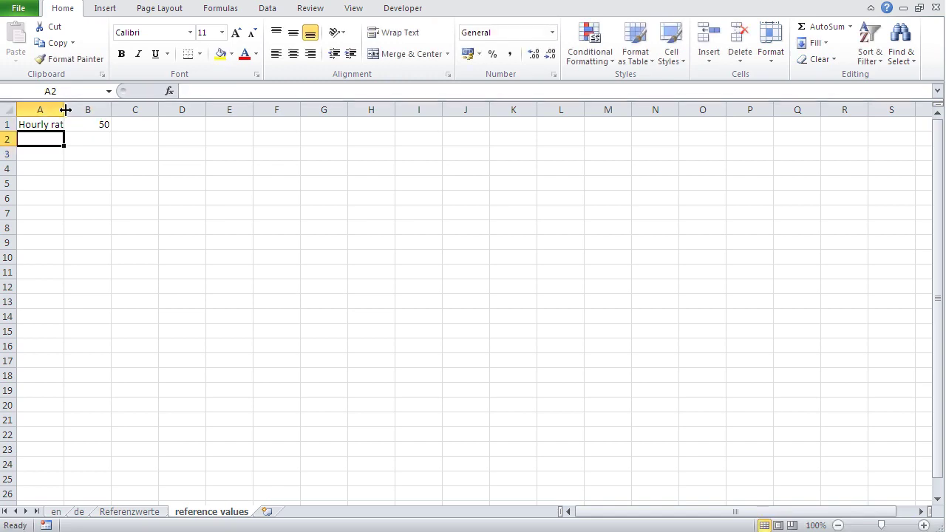
pyautogui.moveTo(66, 109); pyautogui.dragTo(102, 109)
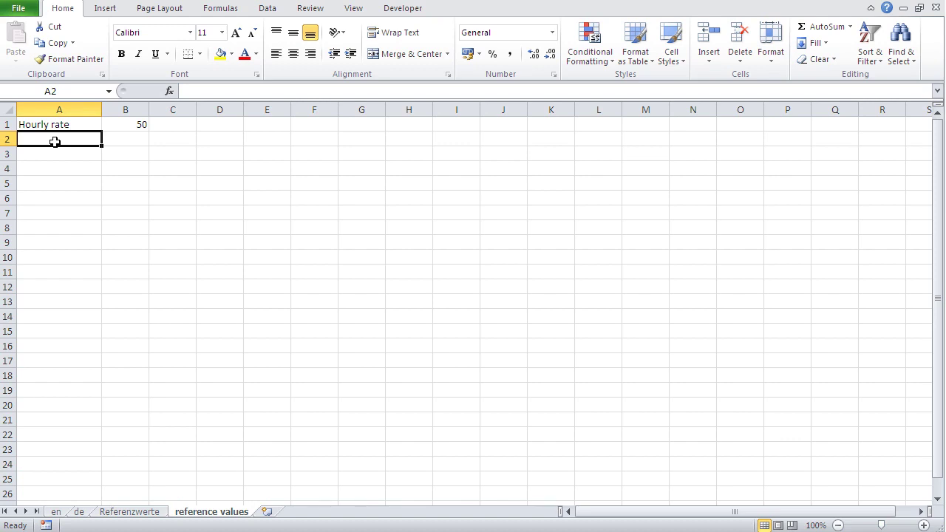
# Step: Enter the label "Costs" in A2 with the value 560 in B2
pyautogui.write('Costs')
pyautogui.press('Tab')
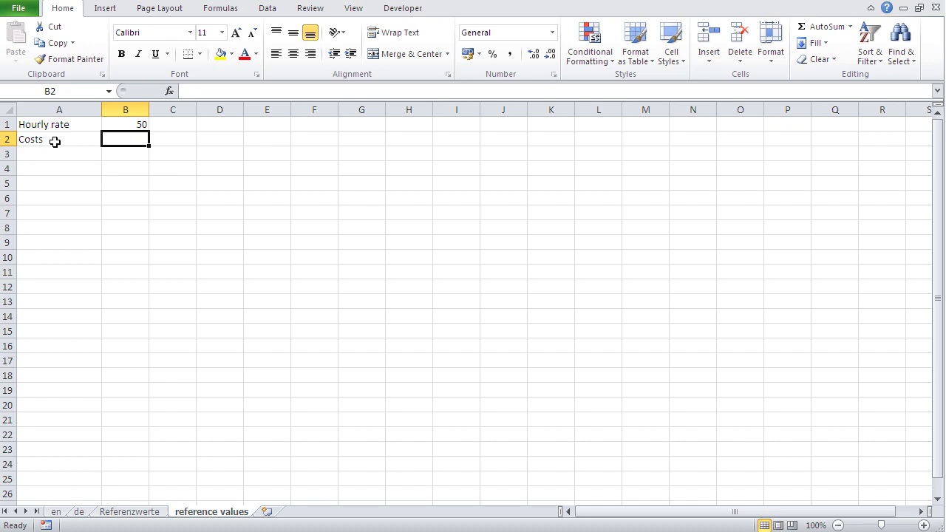
pyautogui.write('560')
pyautogui.press('Return')
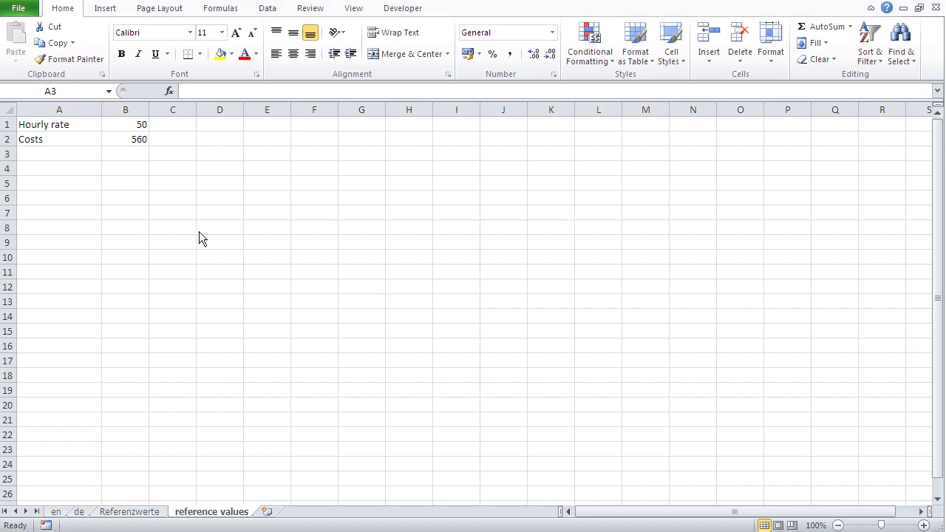
# Step: On the en sheet, replace the Revenue formula in C2 with =B2*'reference values'!$B$1, using an absolute reference to the hourly rate
pyautogui.click(56, 512)
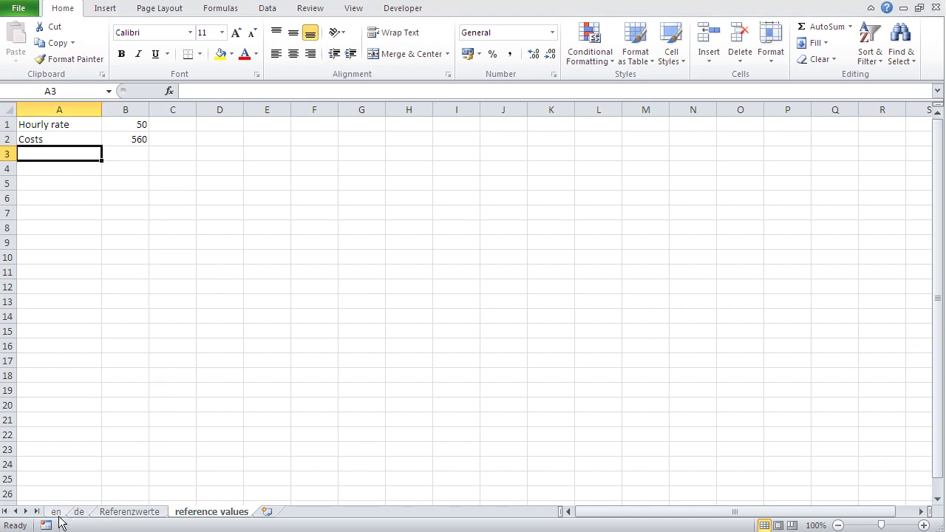
pyautogui.click(56, 513)
pyautogui.click(150, 141)
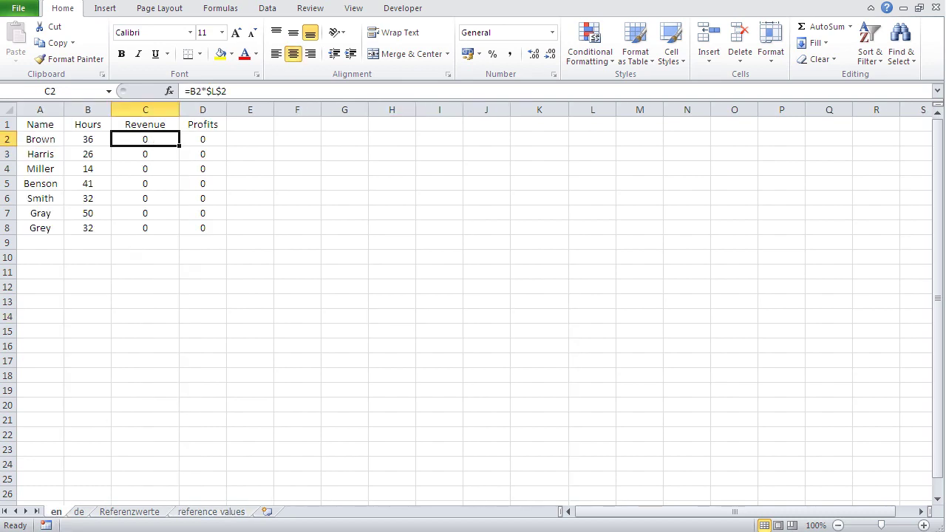
pyautogui.write('=')
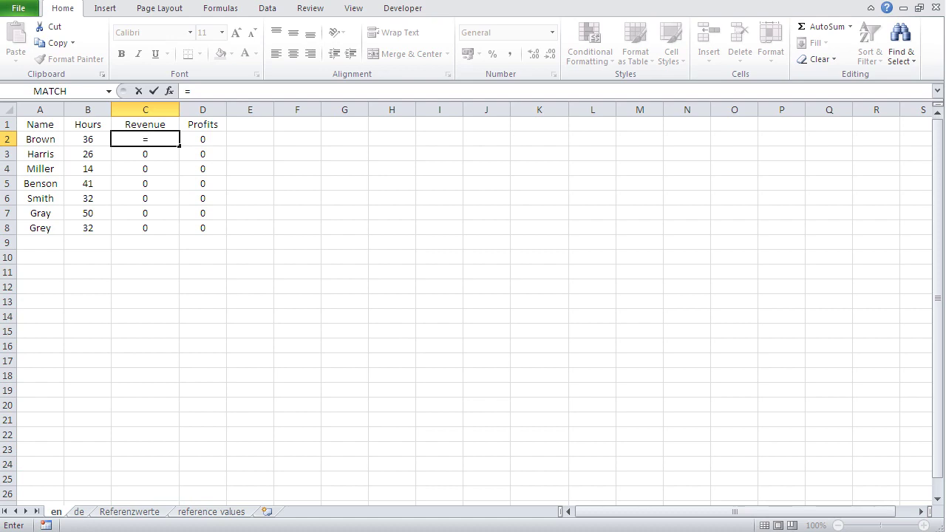
pyautogui.click(87, 139)
pyautogui.write('*')
pyautogui.click(211, 511)
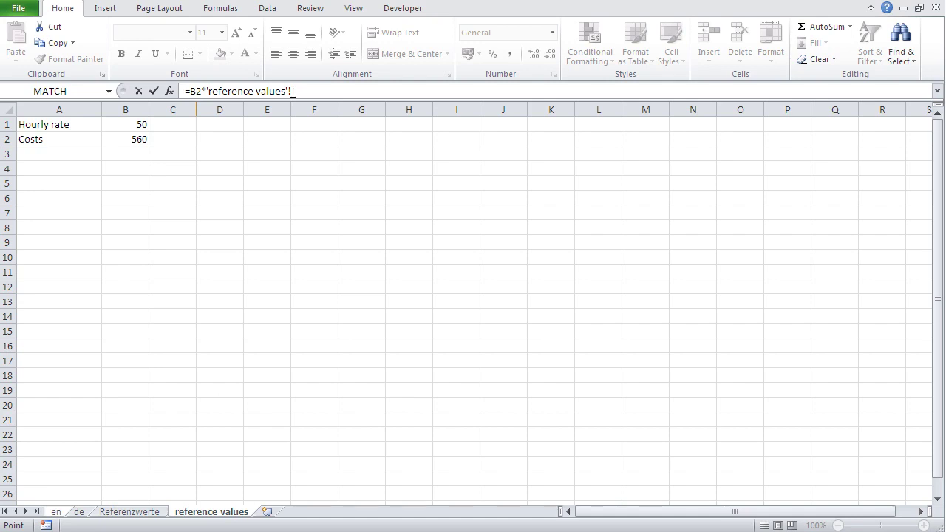
pyautogui.click(133, 124)
pyautogui.click(199, 95)
pyautogui.press('BackSpace')
pyautogui.write('2')
pyautogui.press('F4')
pyautogui.click(298, 90)
pyautogui.write('B$')
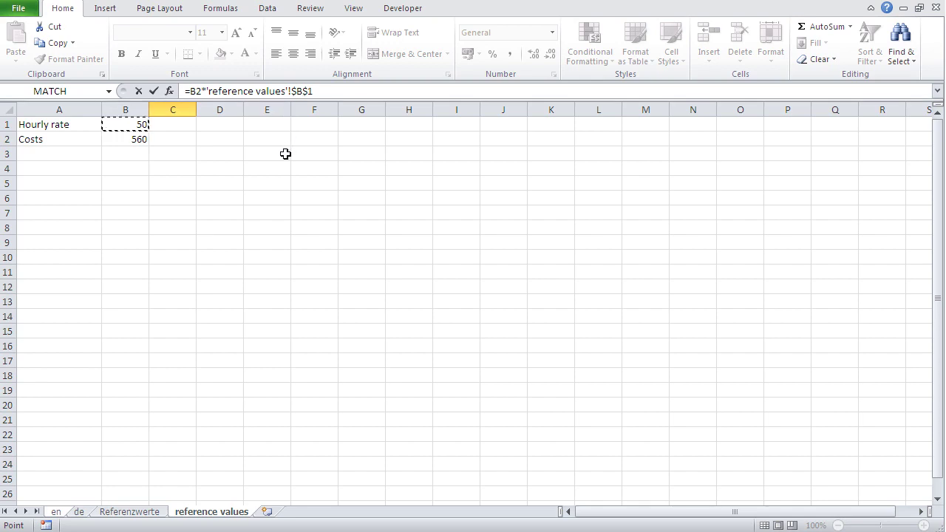
pyautogui.press('Return')
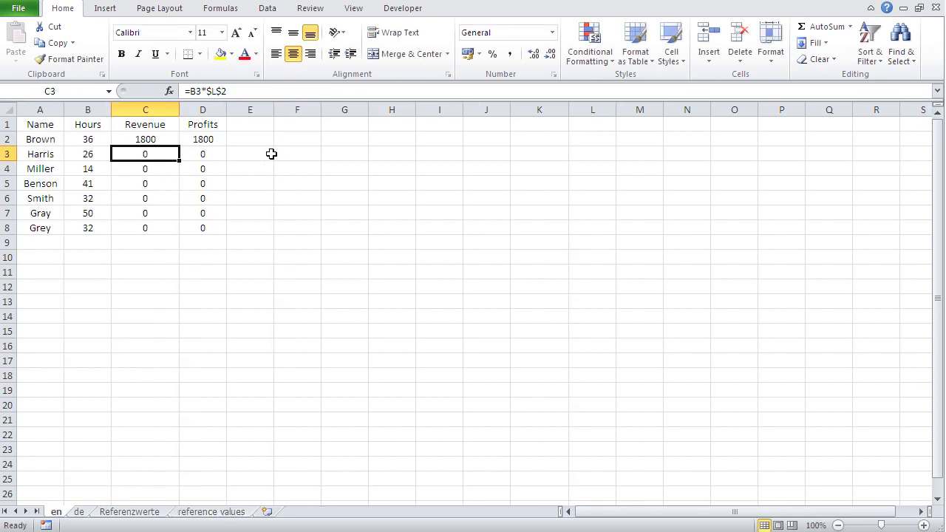
# Step: Fill the Revenue formula from C2 down to C8
pyautogui.click(146, 144)
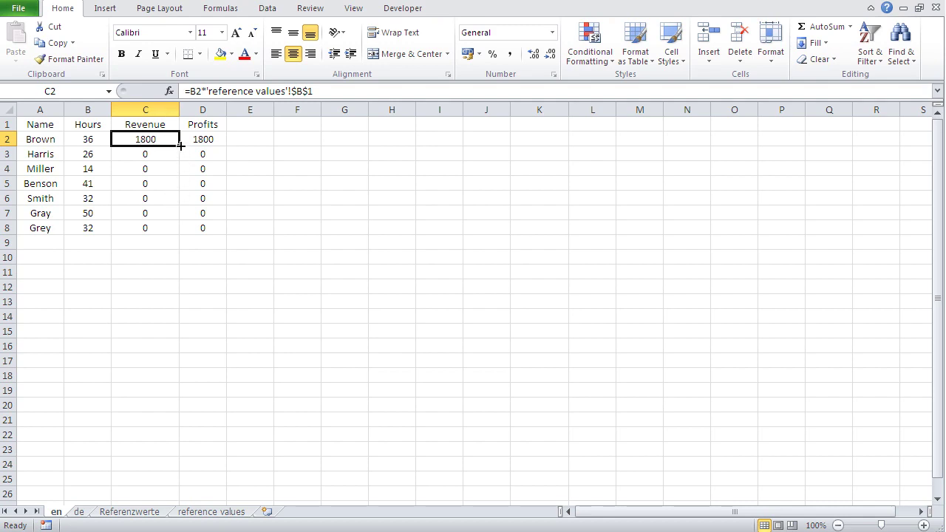
pyautogui.moveTo(179, 146); pyautogui.dragTo(179, 233)
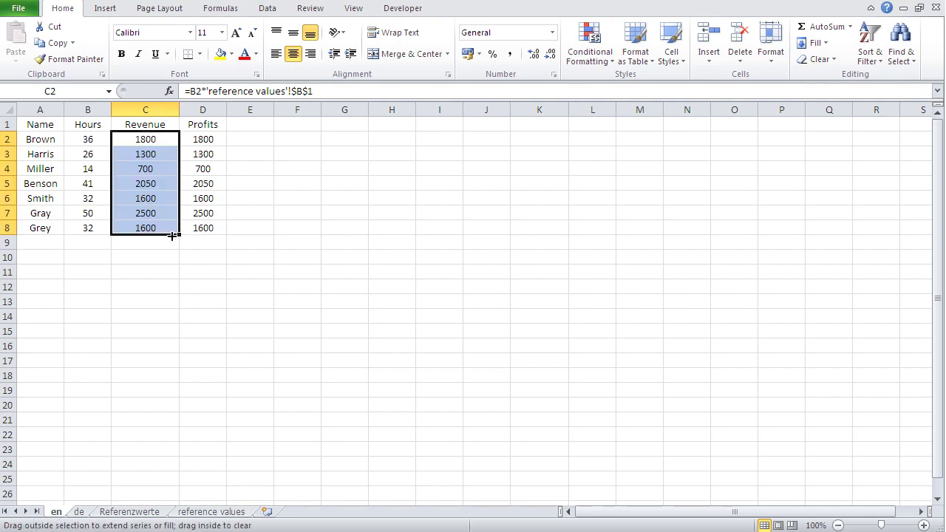
pyautogui.click(153, 299)
# Step: Replace the Profits formula in D2 with =C2-'reference values'!$B$2, using an absolute reference to the costs
pyautogui.click(203, 141)
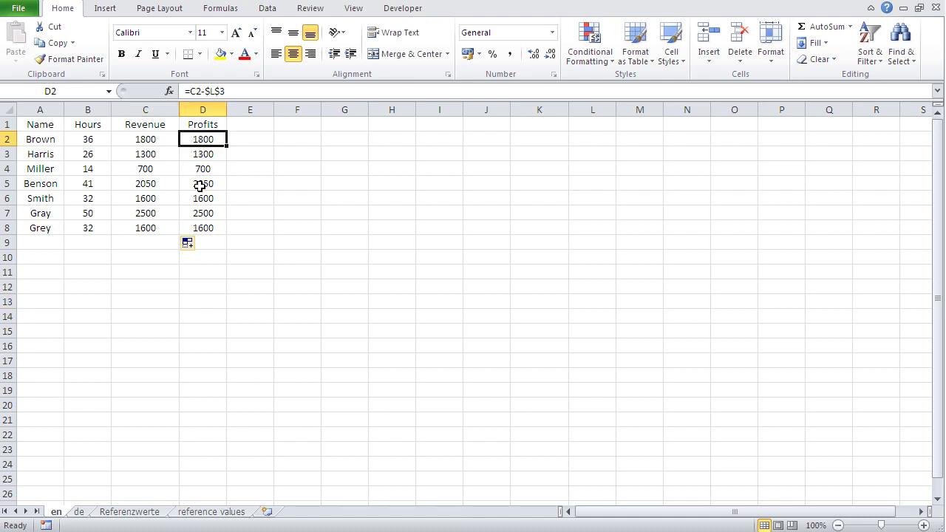
pyautogui.write('=')
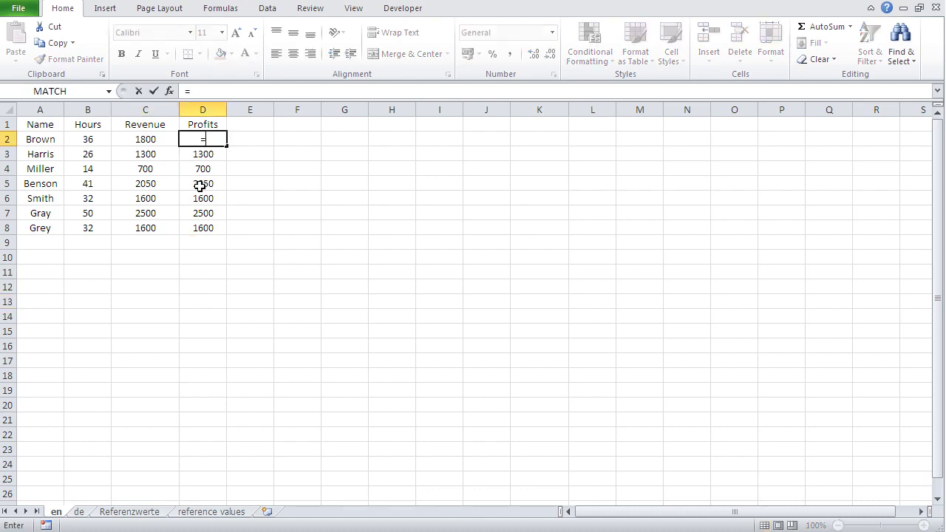
pyautogui.click(140, 137)
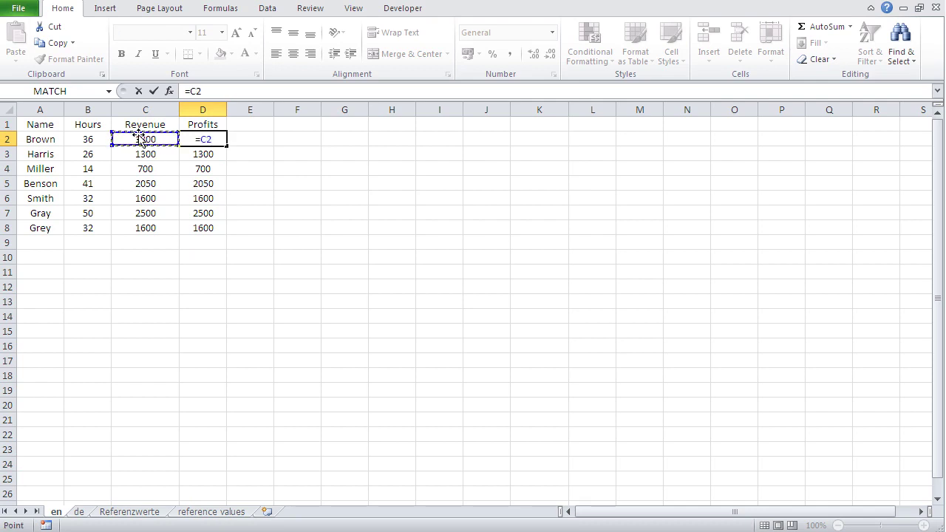
pyautogui.write('-')
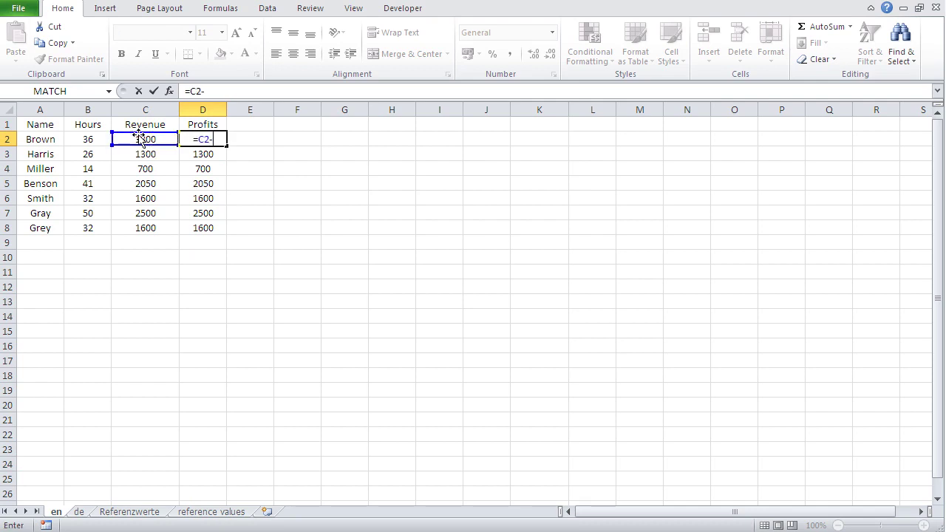
pyautogui.click(212, 512)
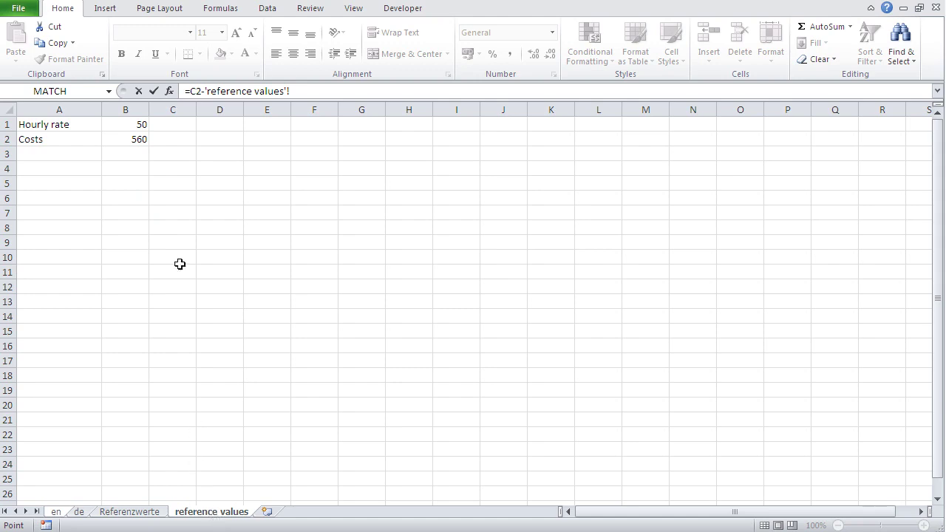
pyautogui.click(129, 139)
pyautogui.press('F4')
pyautogui.press('Return')
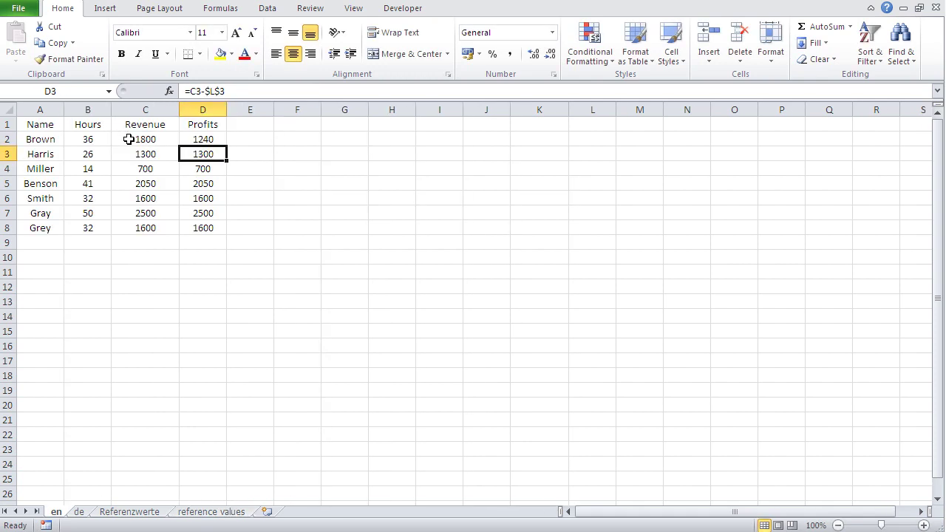
# Step: Fill the Profits formula from D2 down to D8 and check the copied formulas in C4 and D4
pyautogui.click(199, 139)
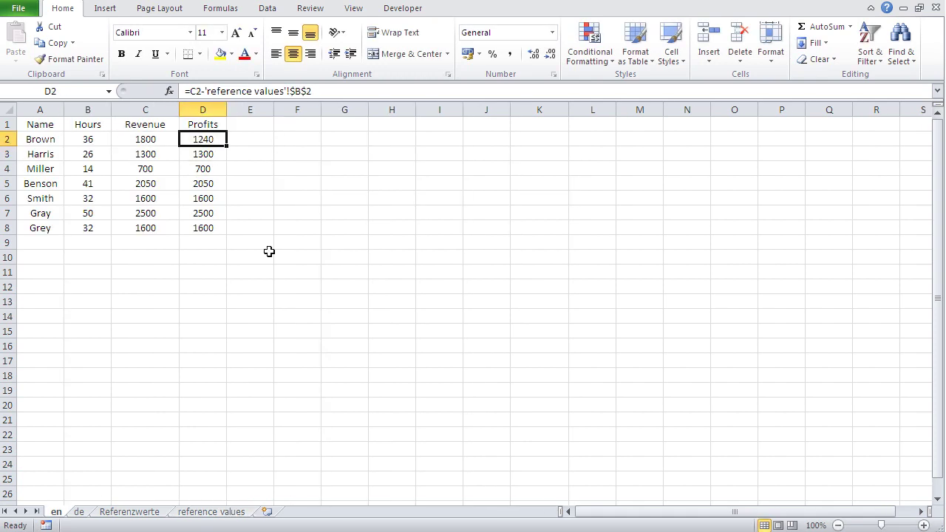
pyautogui.moveTo(226, 146); pyautogui.dragTo(220, 231)
pyautogui.click(204, 256)
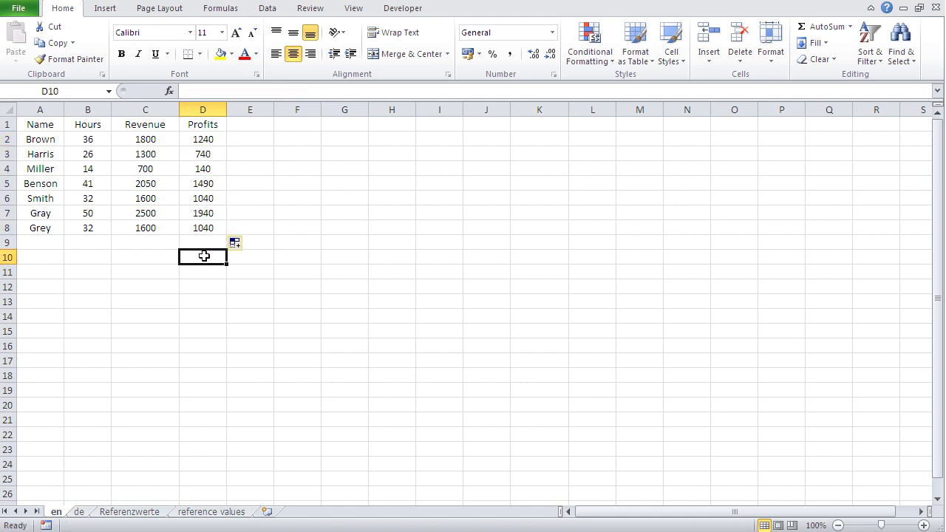
pyautogui.click(145, 169)
pyautogui.click(206, 171)
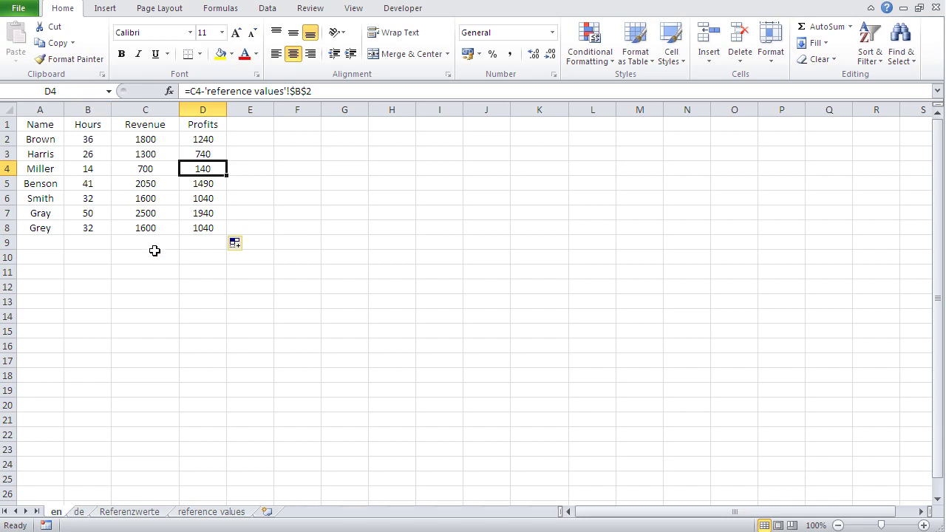
# Step: Set the hourly rate in B1 of the reference values sheet to 45 and check the recalculated Revenue and Profits on the en sheet
pyautogui.click(213, 511)
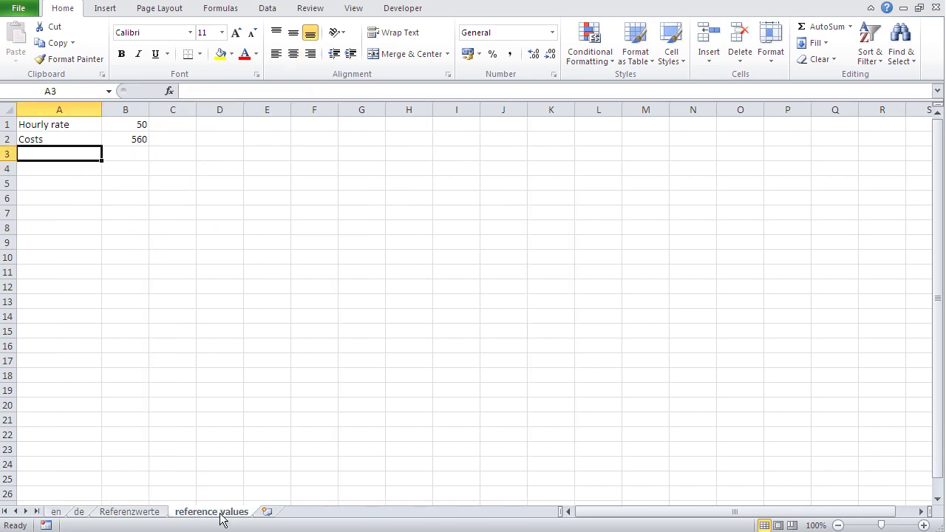
pyautogui.click(140, 126)
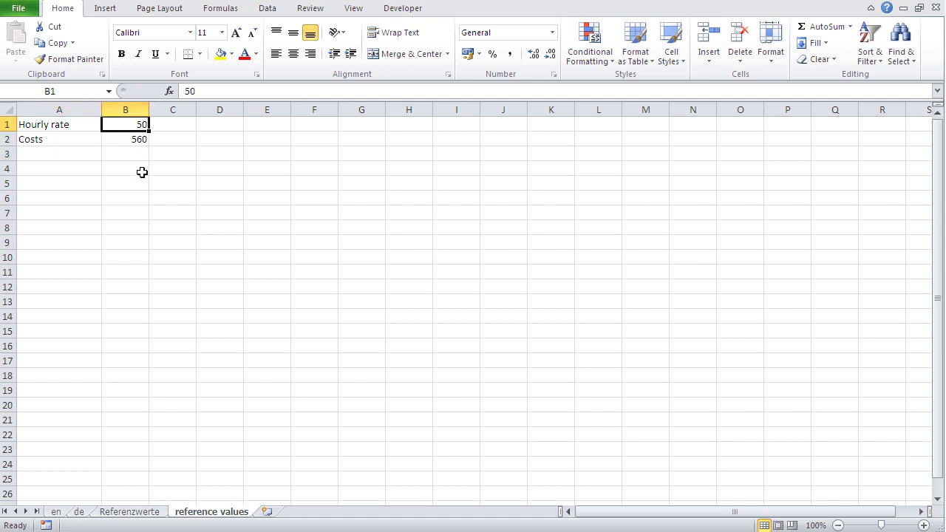
pyautogui.click(79, 513)
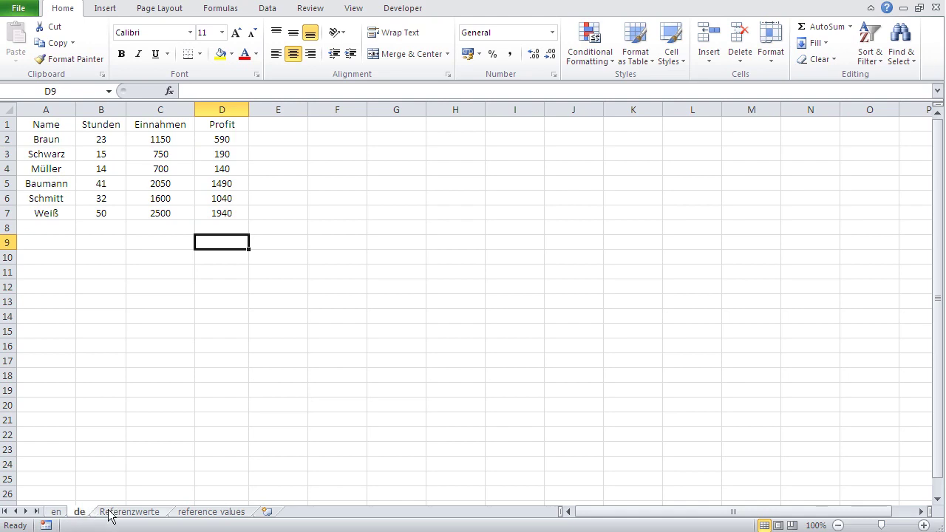
pyautogui.click(203, 513)
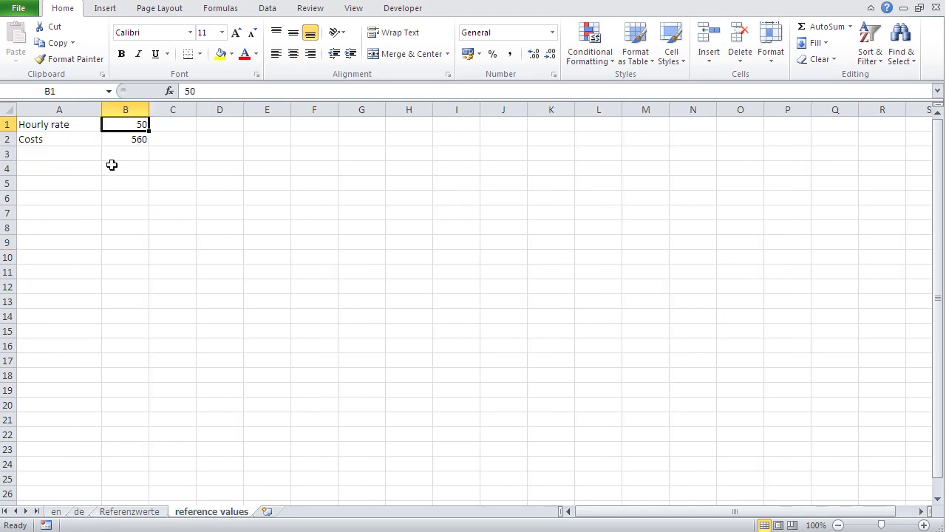
pyautogui.write('45')
pyautogui.press('Return')
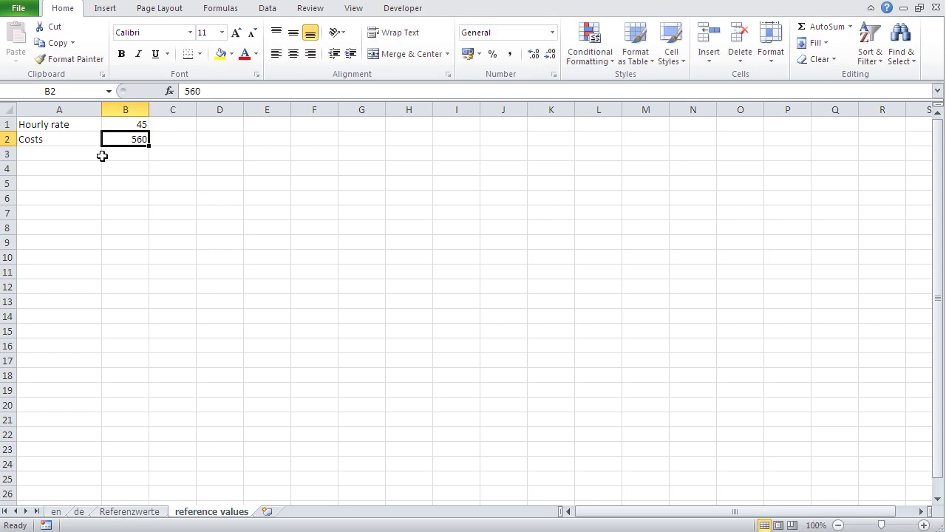
pyautogui.click(55, 512)
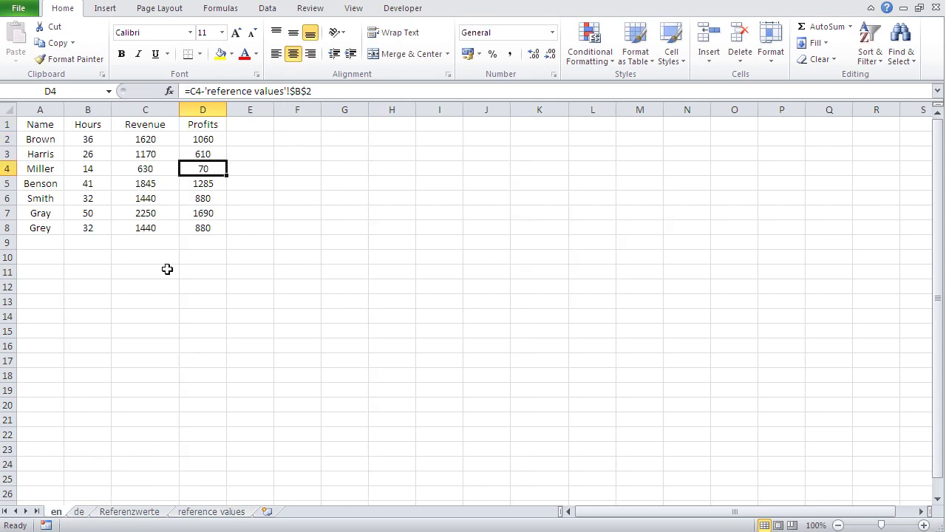